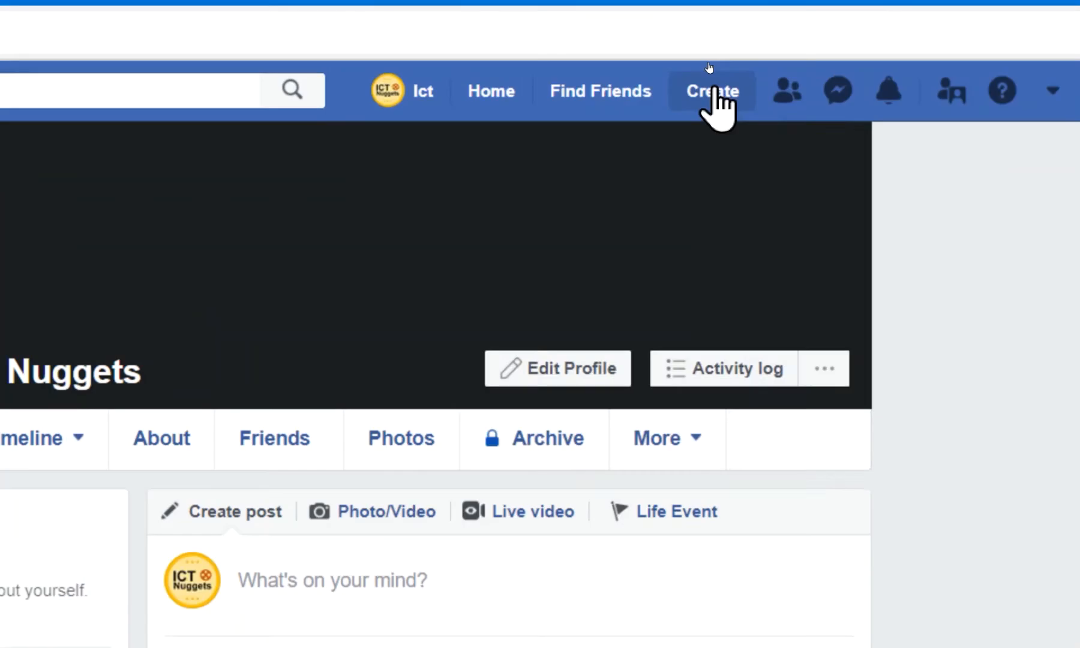
left_click(704, 66)
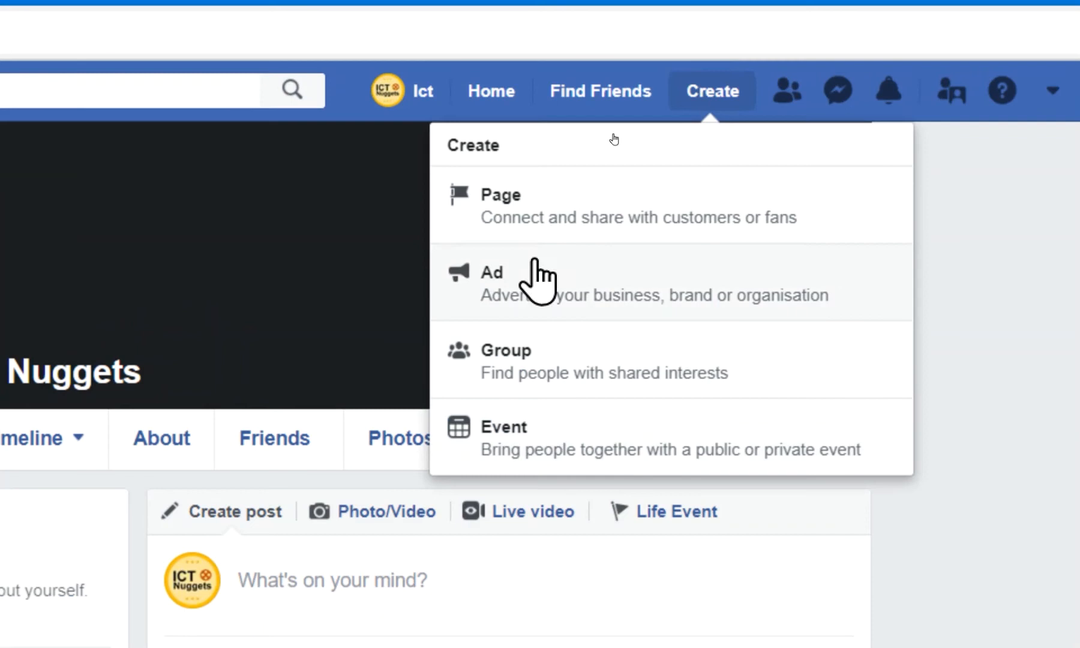
left_click(540, 208)
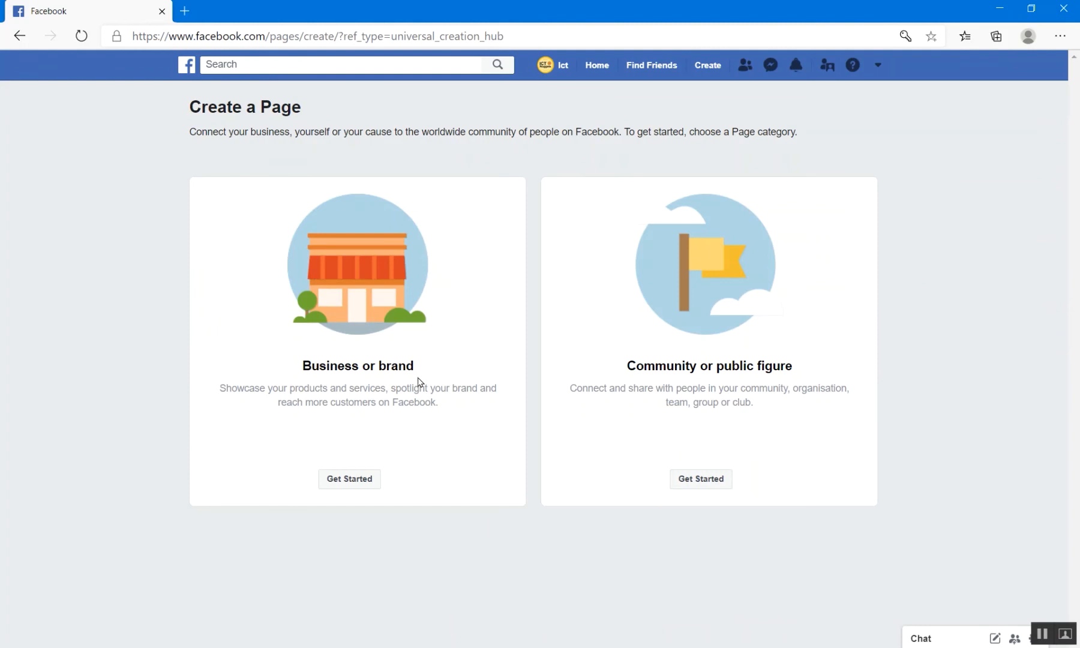
left_click(349, 480)
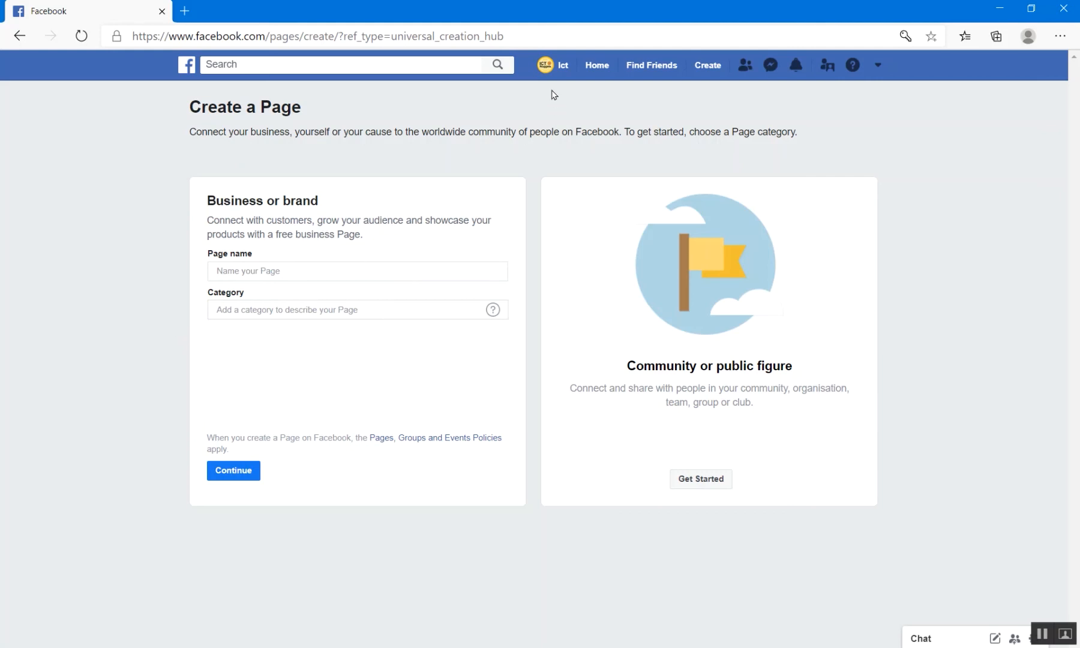
left_click(557, 65)
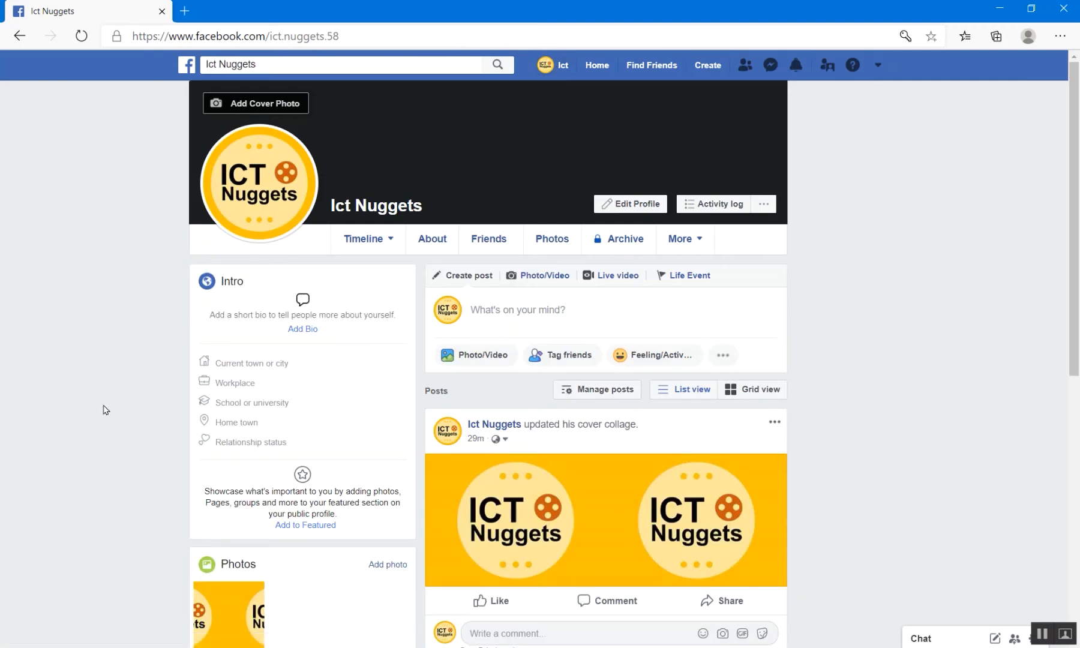
Step: Open the Online Earning Page and go to its Shop section
left_click(878, 68)
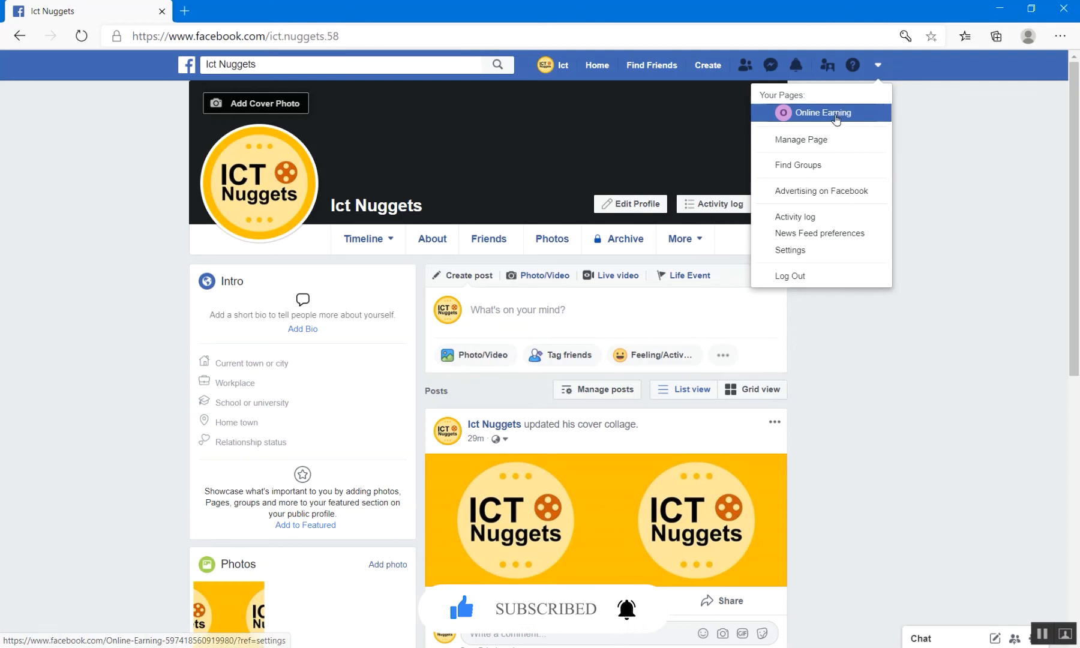
left_click(835, 120)
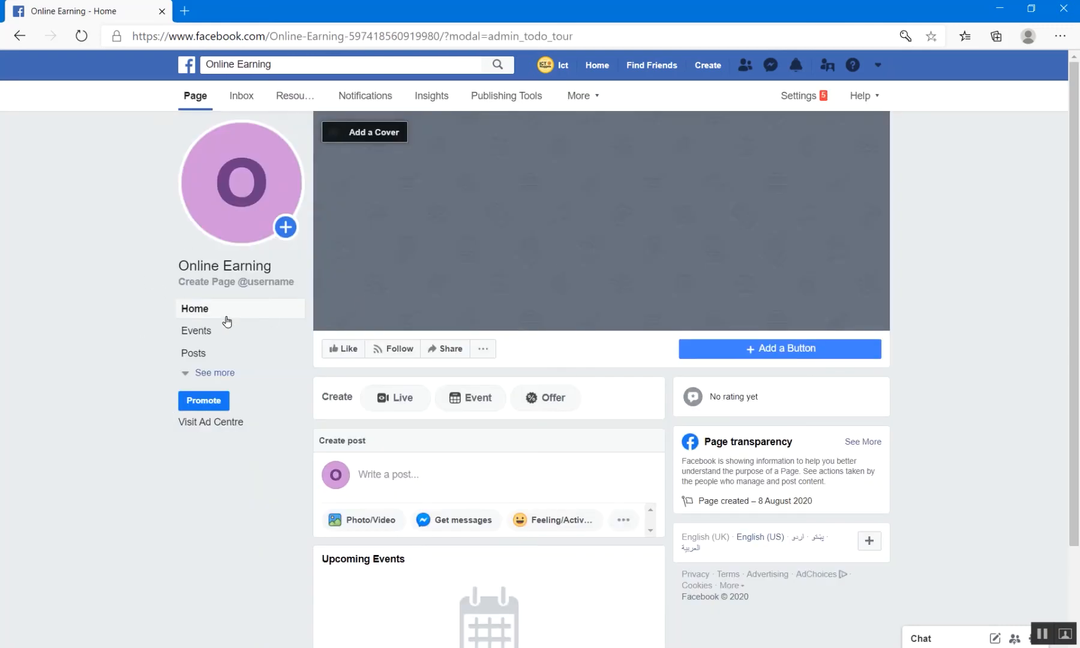
mouse_move(252, 174)
left_click(221, 374)
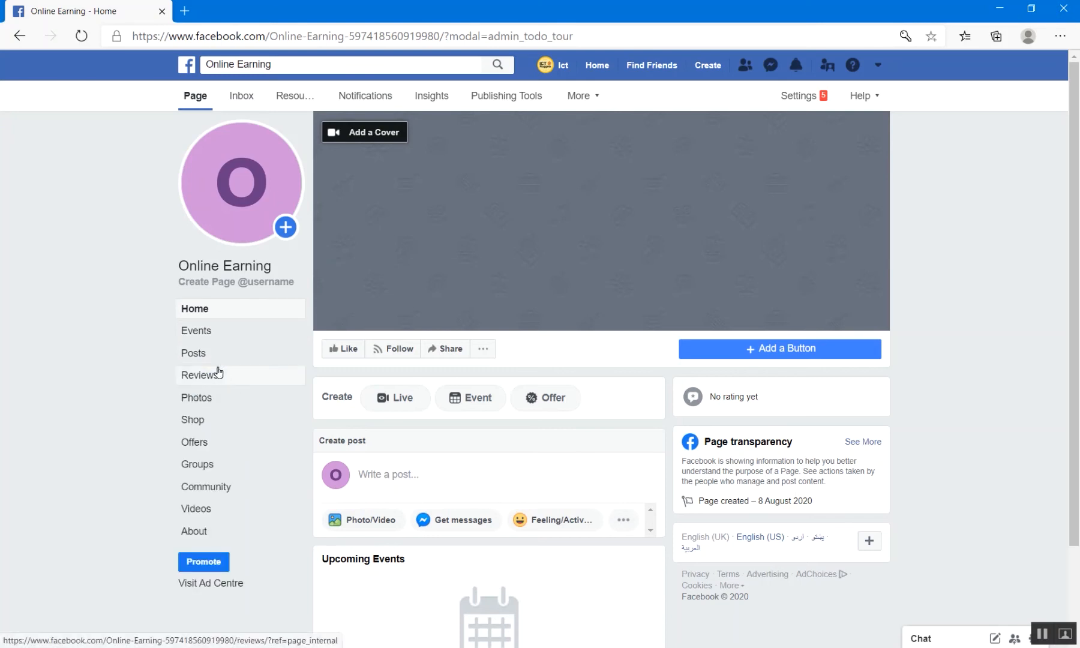
left_click(190, 422)
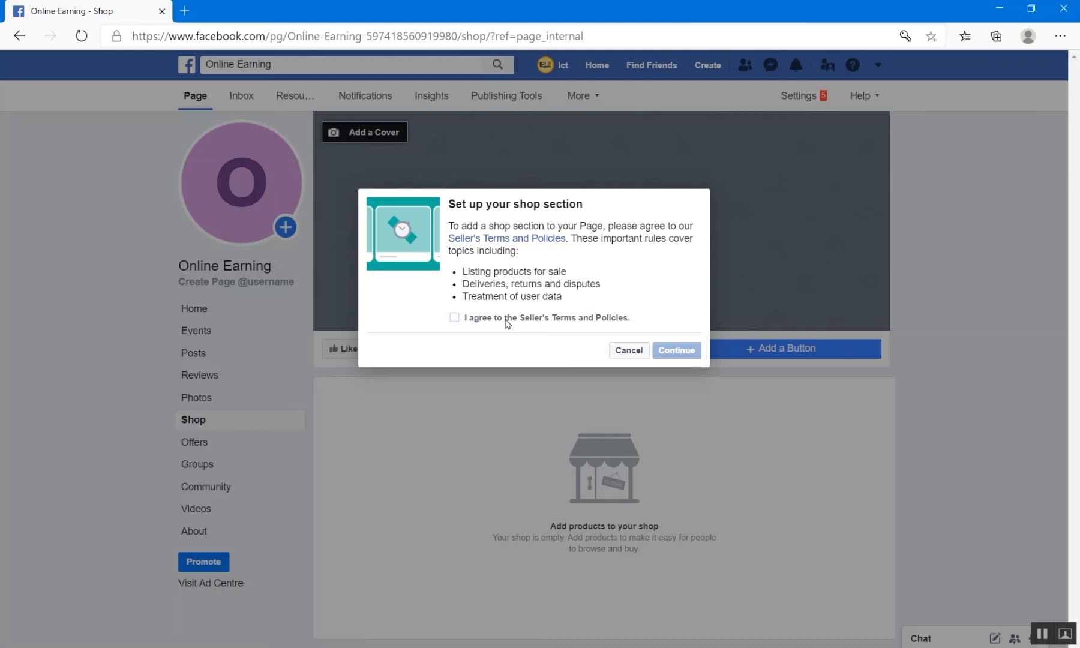
Step: Set up the shop by agreeing to the Seller's Terms and Policies, with checkout on another website and Pakistani Rupee as currency
left_click(454, 320)
left_click(683, 357)
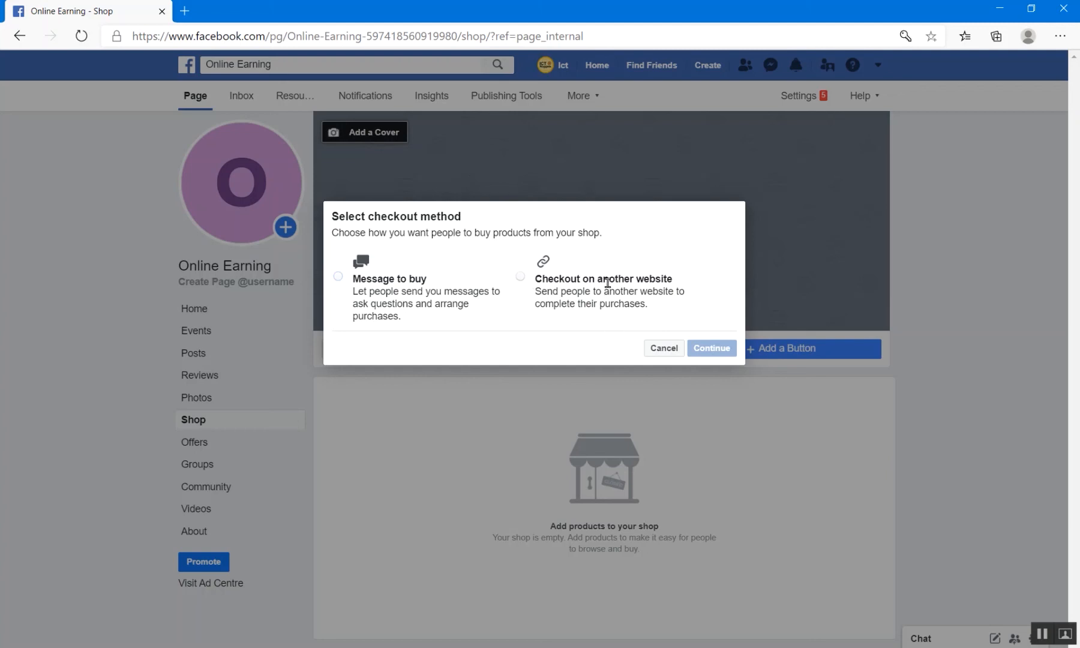
left_click(520, 280)
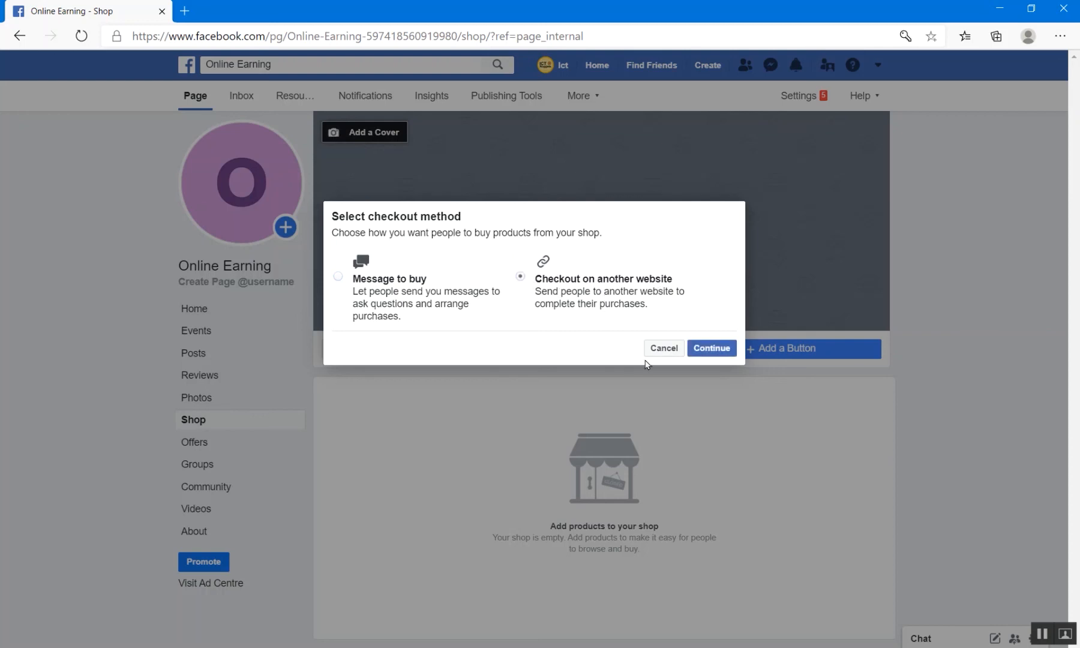
left_click(710, 350)
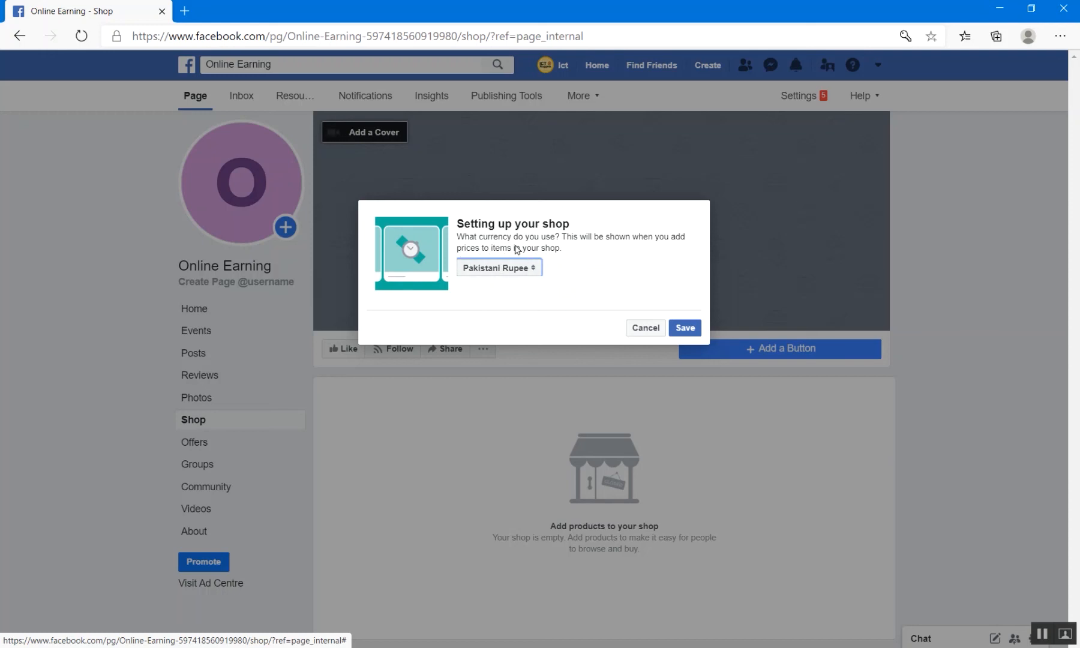
left_click(685, 329)
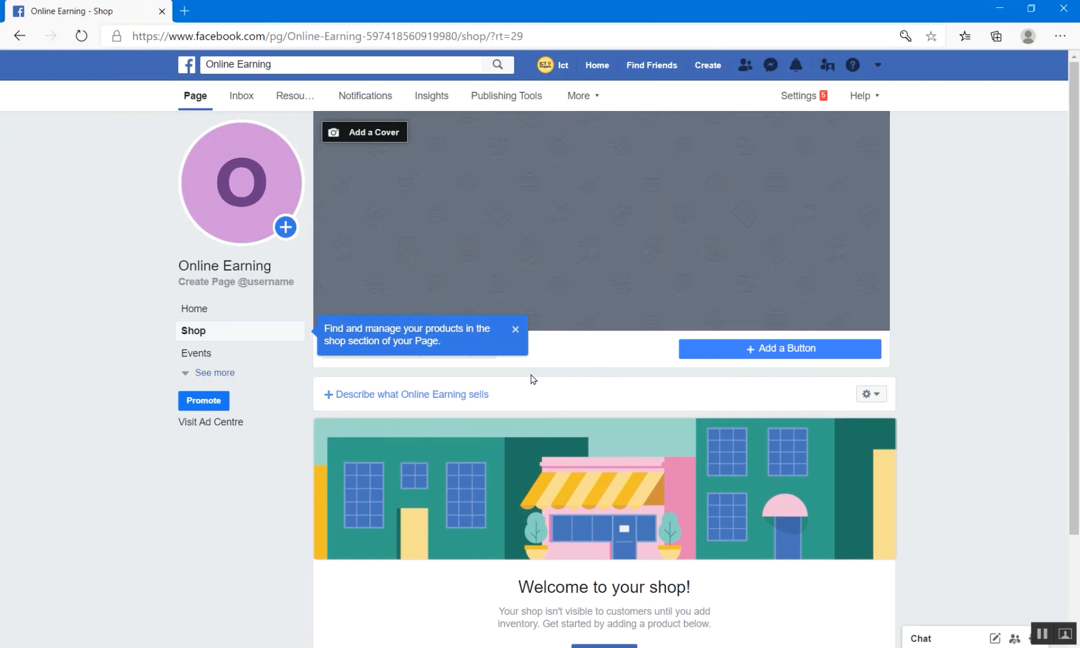
Step: Start a new shop product and use the Page's existing "O" photo as its image
scroll(505, 401, "down", 2)
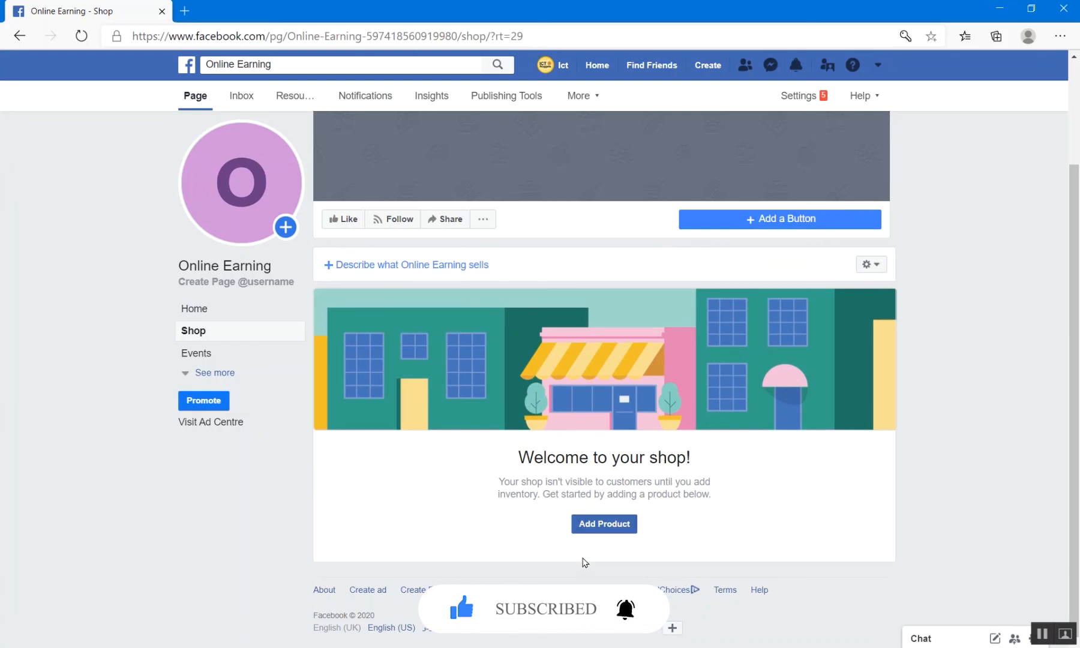
left_click(603, 524)
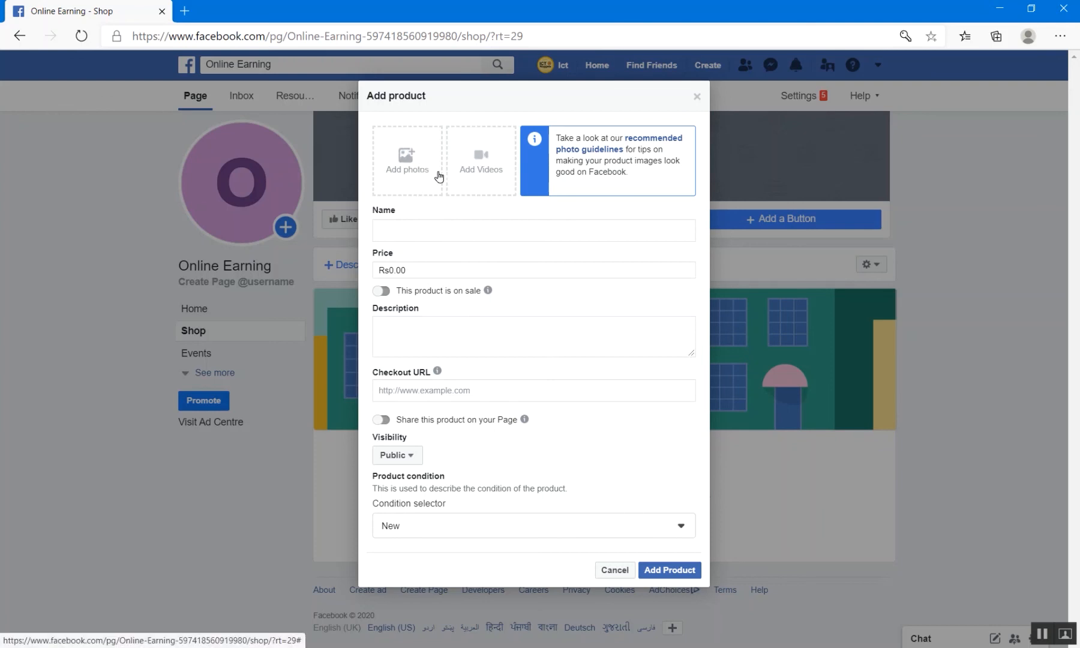
left_click(402, 156)
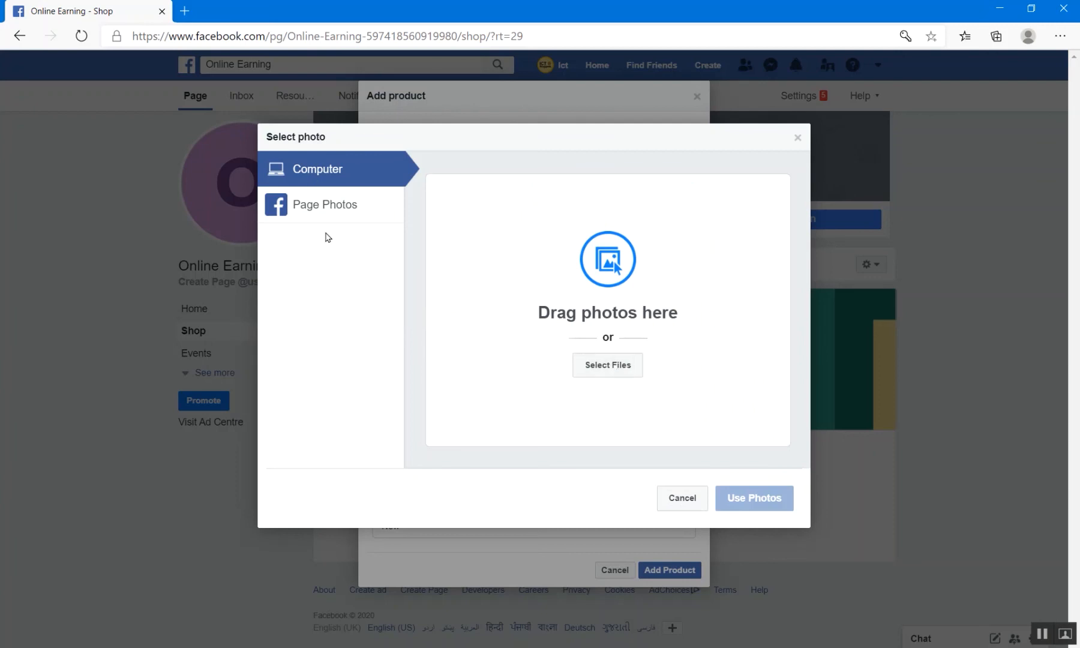
left_click(306, 210)
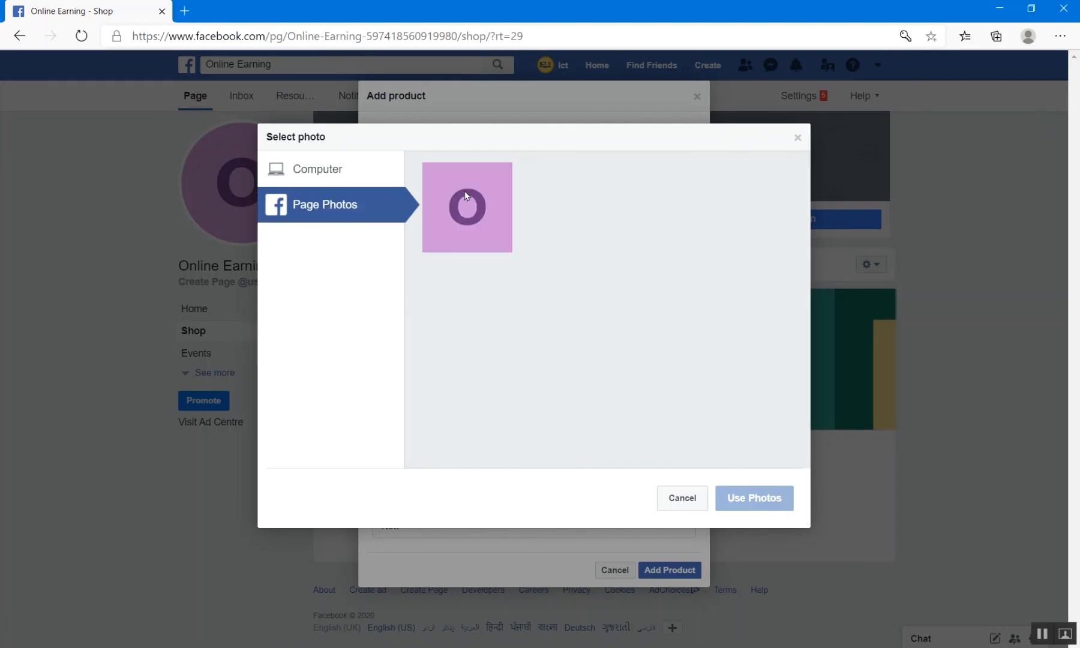
left_click(491, 205)
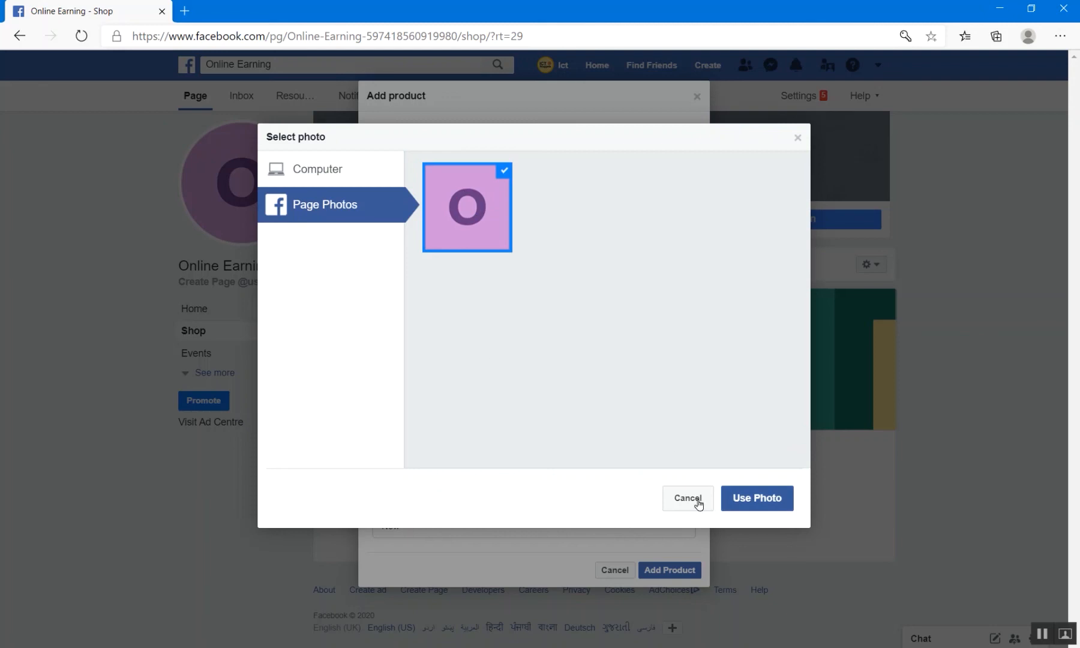
left_click(766, 503)
Step: Name the product Laptop and set its price to Rs60000
mouse_move(422, 183)
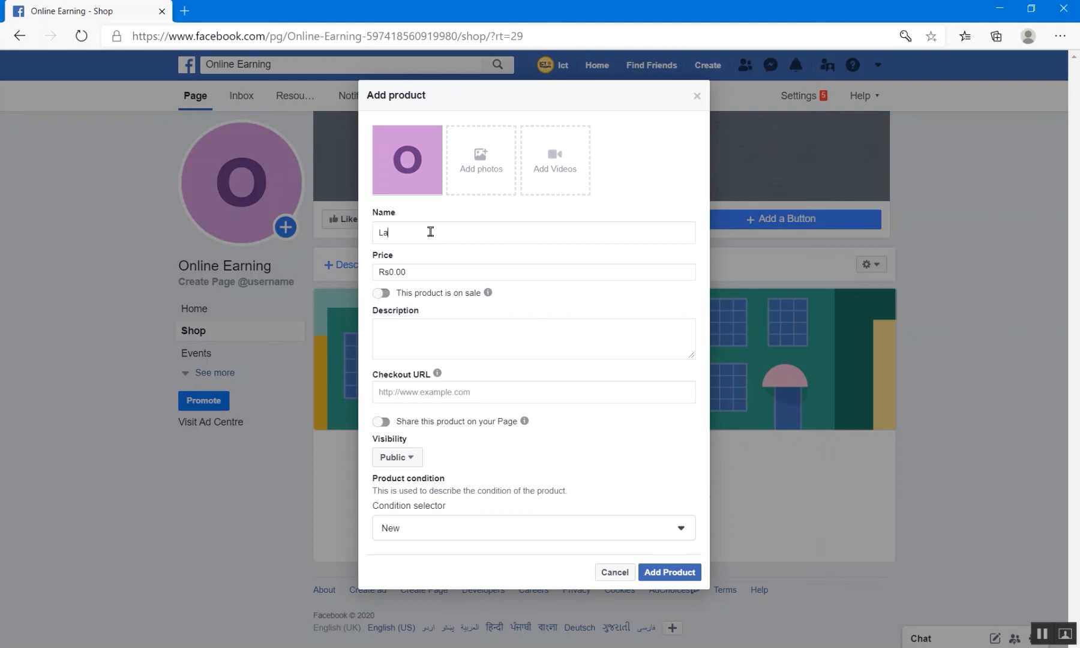
left_click(434, 270)
left_click_drag(406, 271, 387, 272)
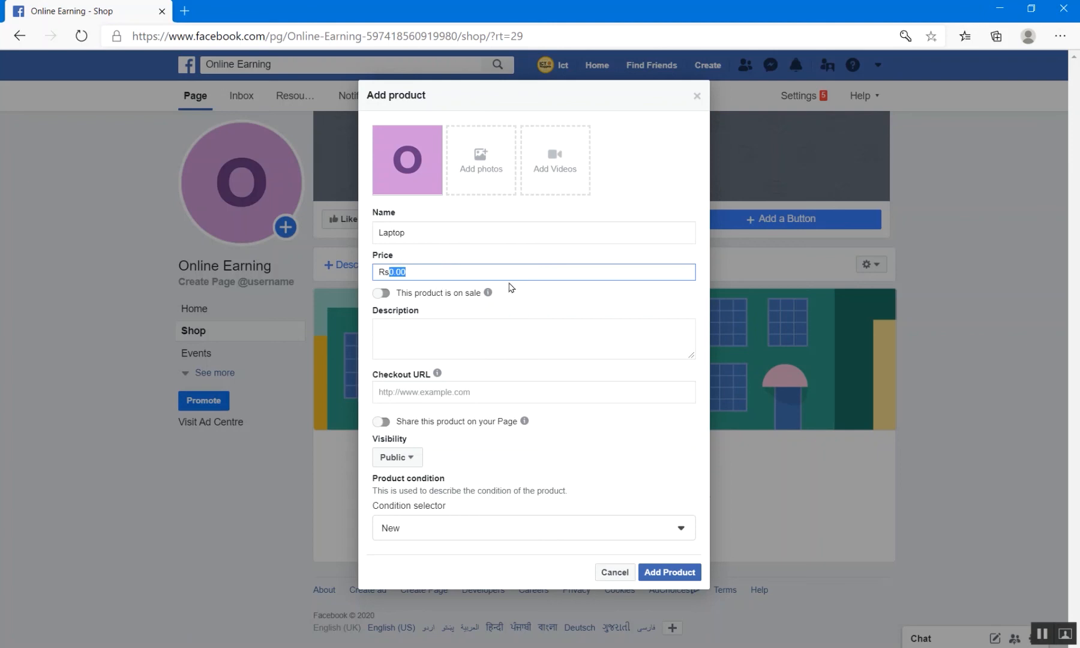
type("60000")
key("Tab")
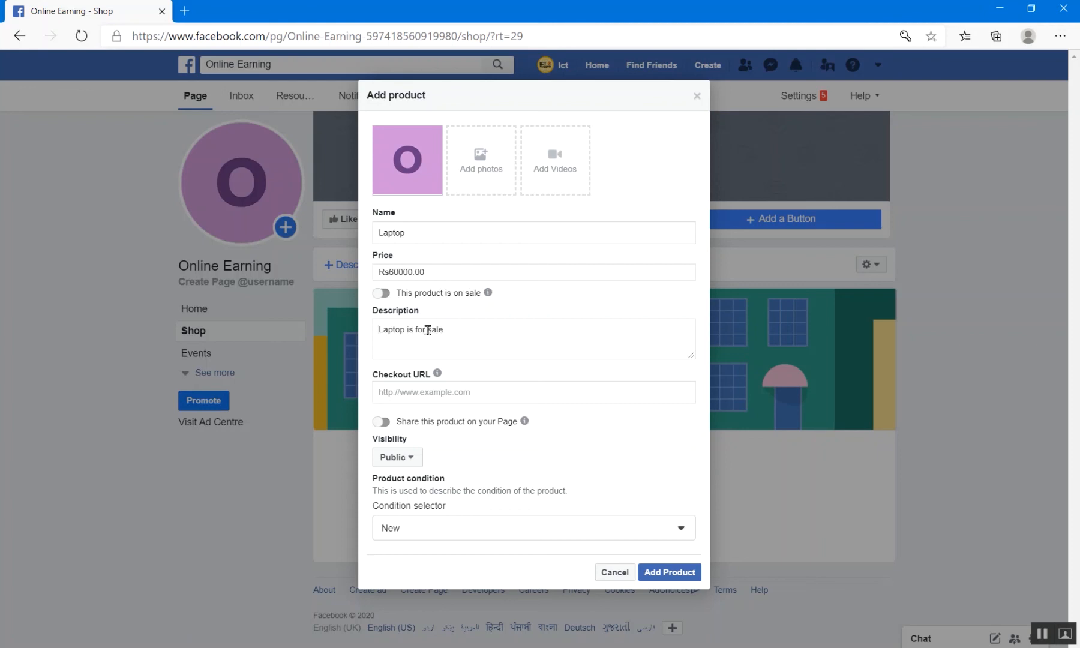
type("A good condition 2nd hand")
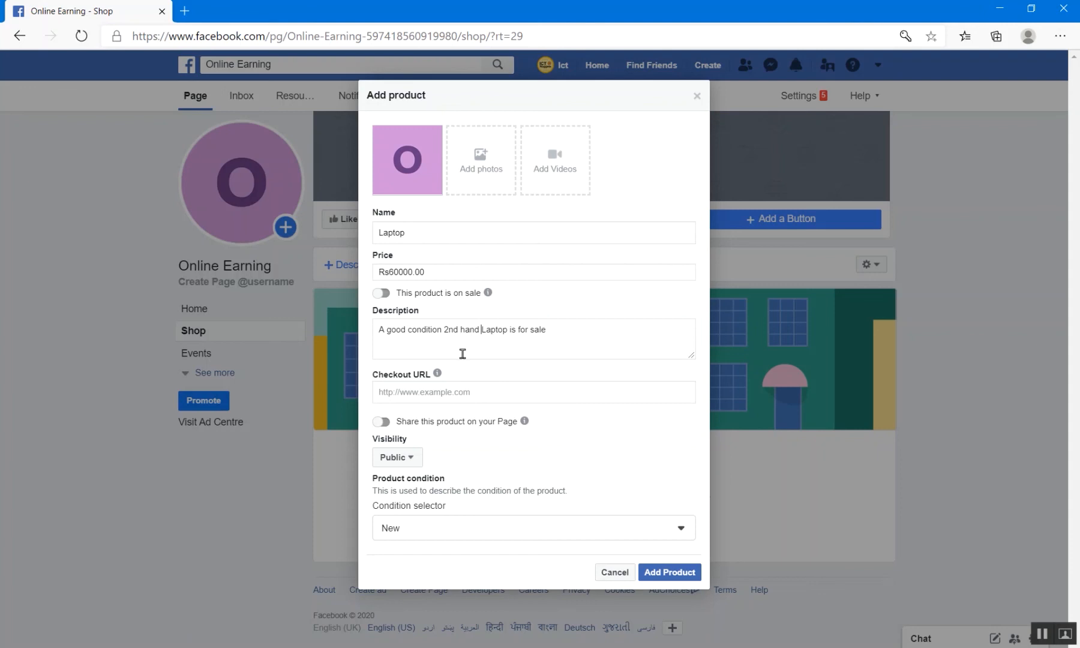
left_click(487, 393)
mouse_move(393, 174)
type("www.example.com")
left_click_drag(457, 391, 374, 396)
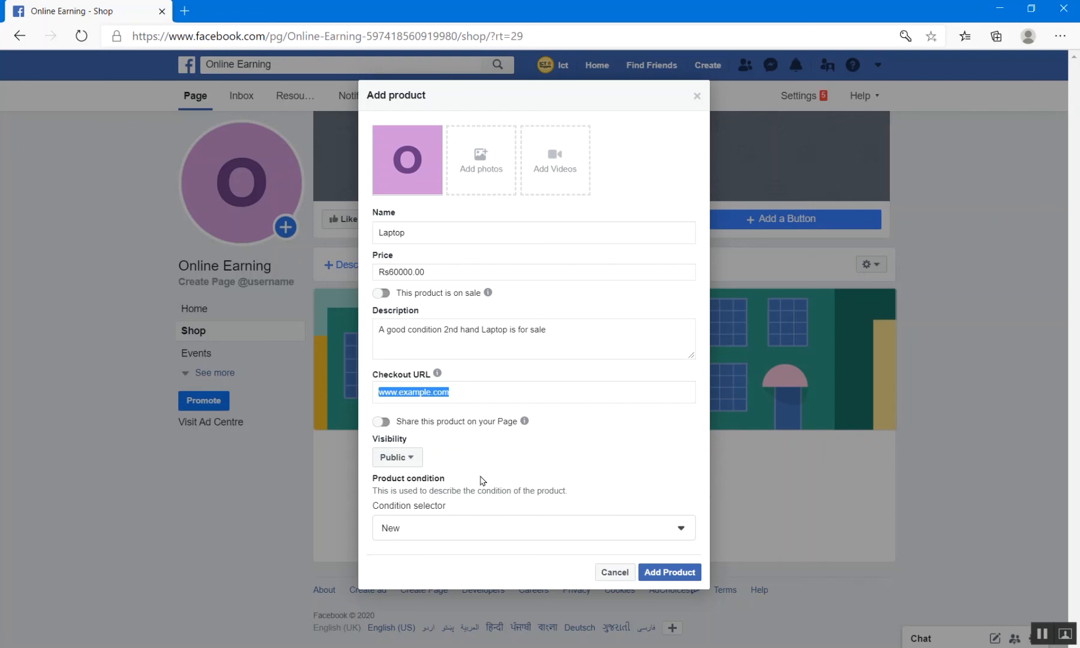
Step: Turn on sharing the product on the Page and keep its visibility set to Public
left_click(381, 421)
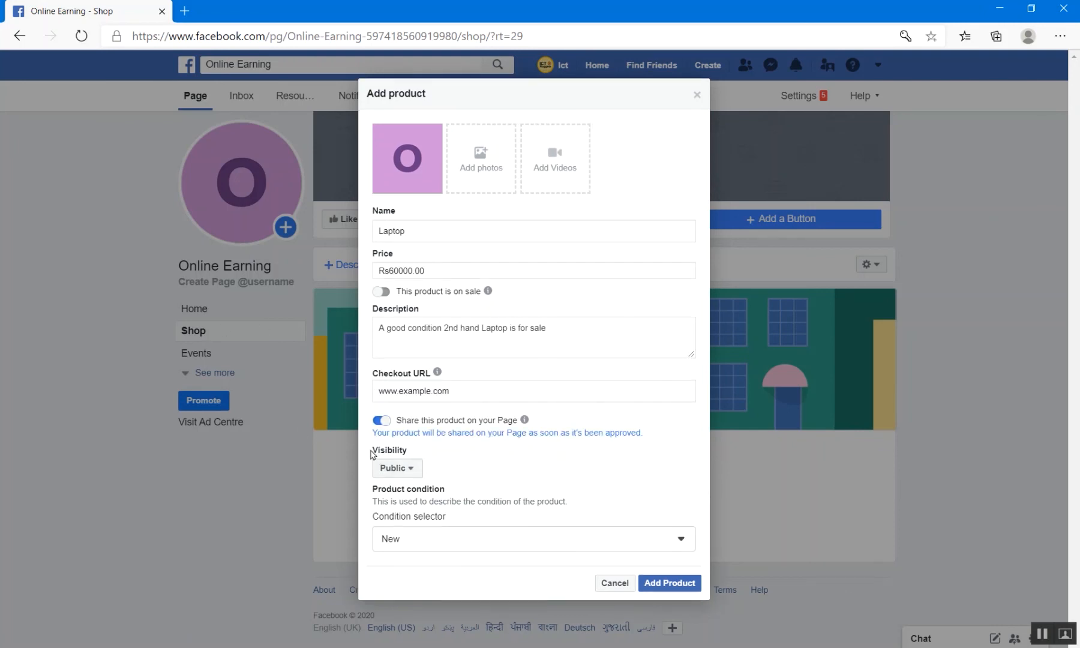
left_click(412, 471)
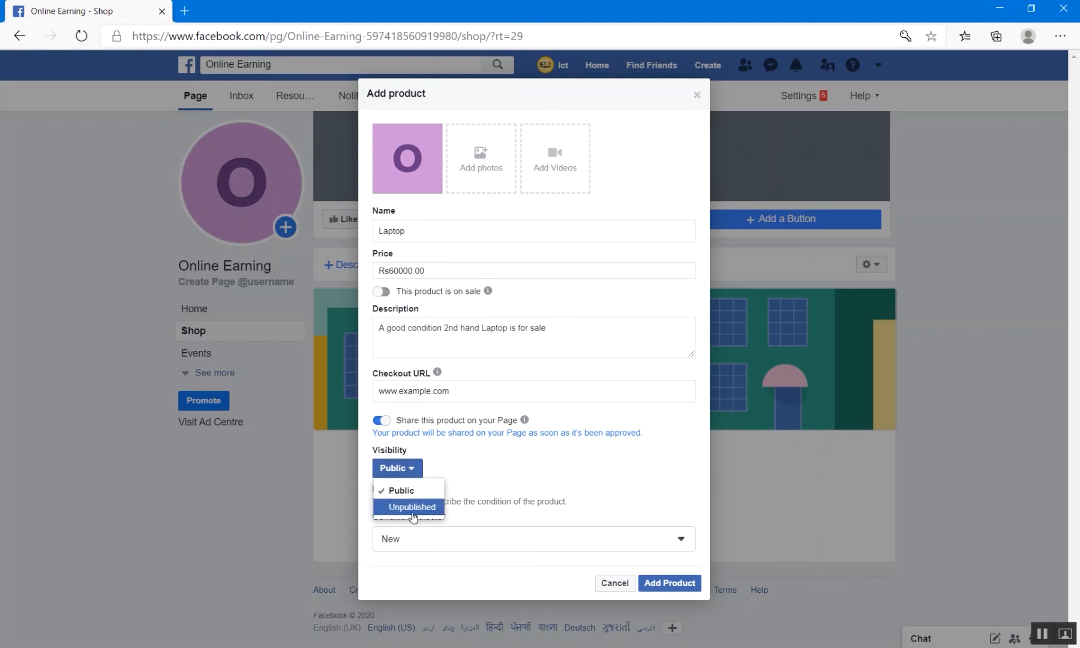
left_click(473, 467)
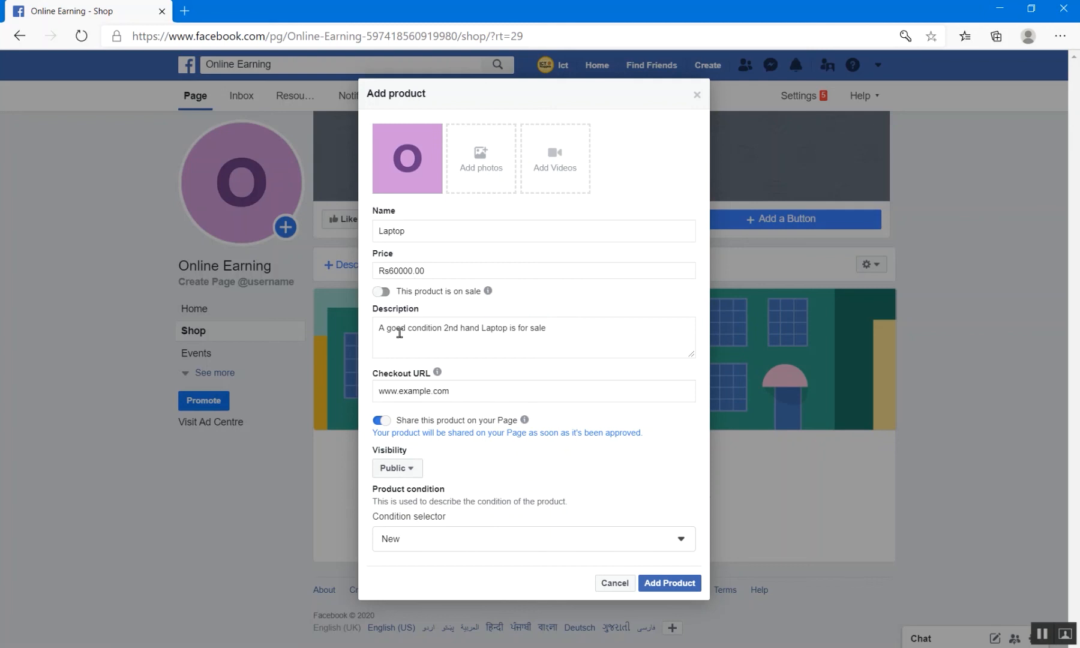
Step: Set the product condition to Used (good) and add the product to the shop
left_click(683, 543)
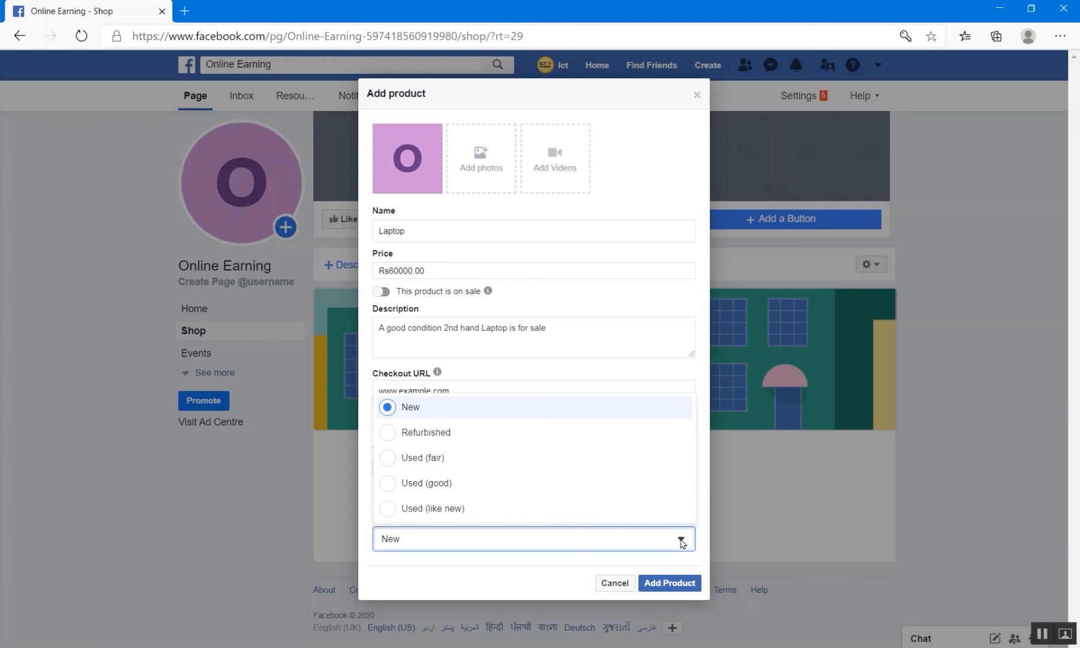
left_click(390, 485)
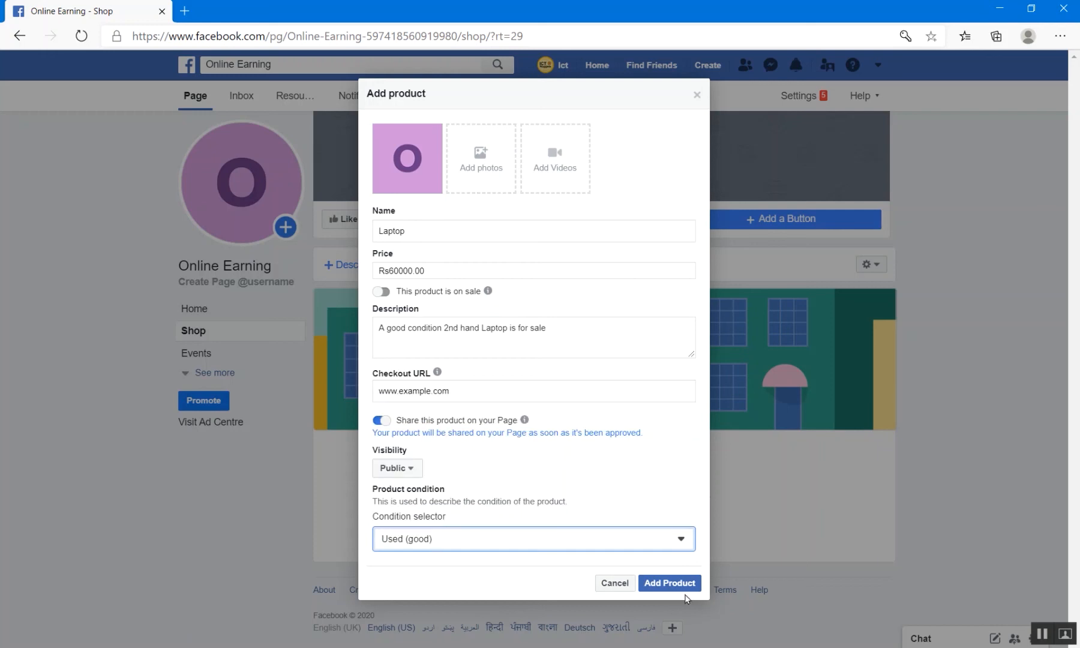
left_click(657, 584)
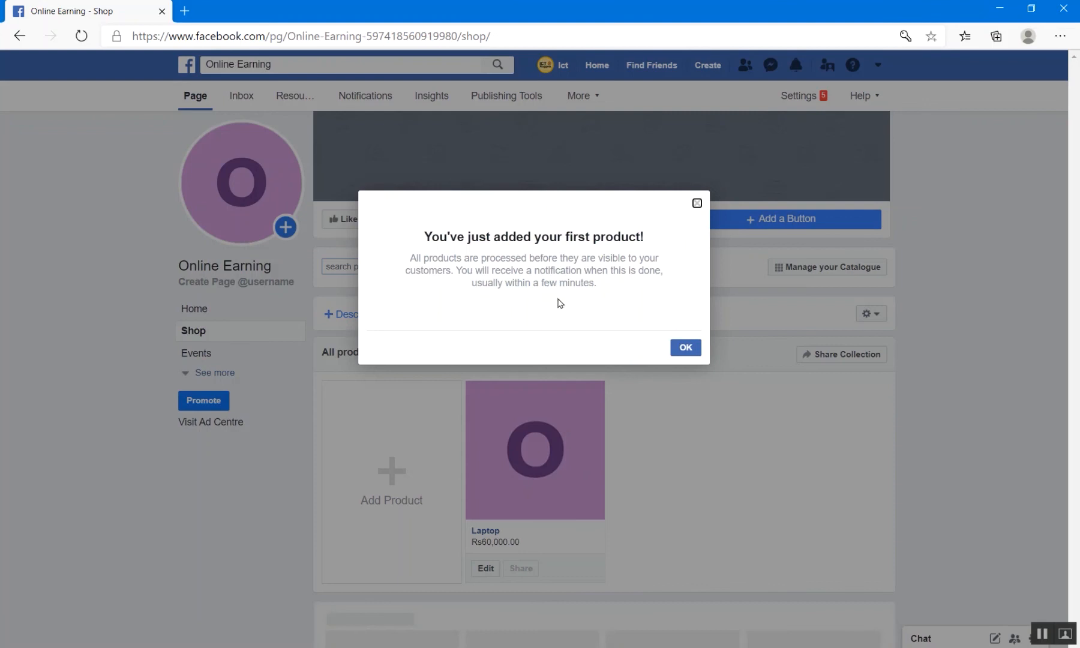
left_click(686, 348)
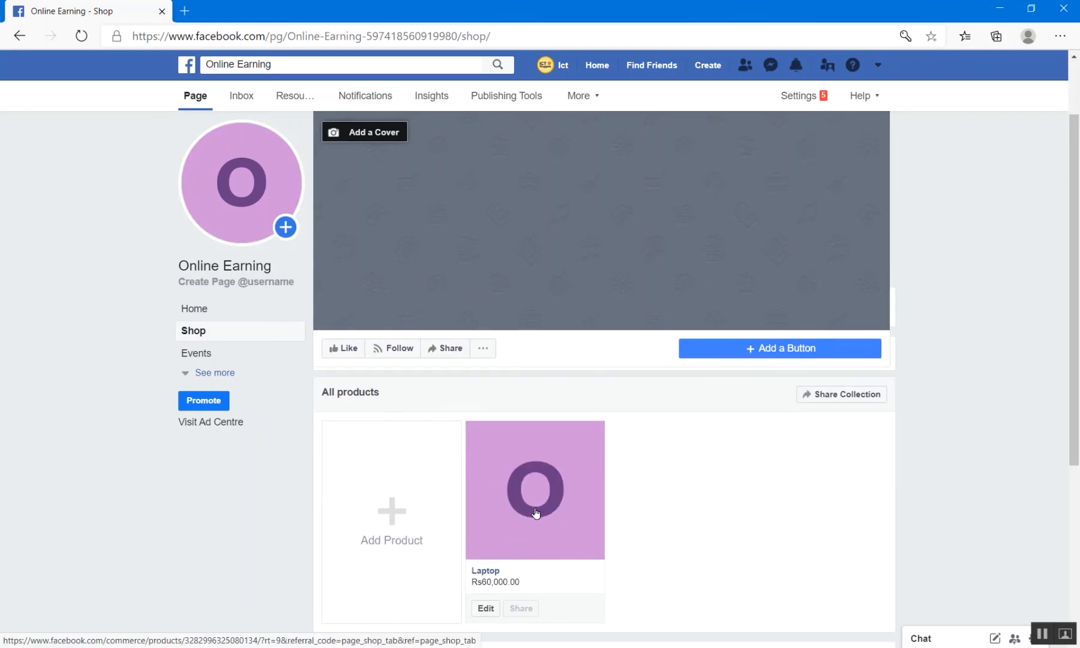
Step: View the Laptop product and review the shop's product list and collections area
scroll(714, 522, "down", 3)
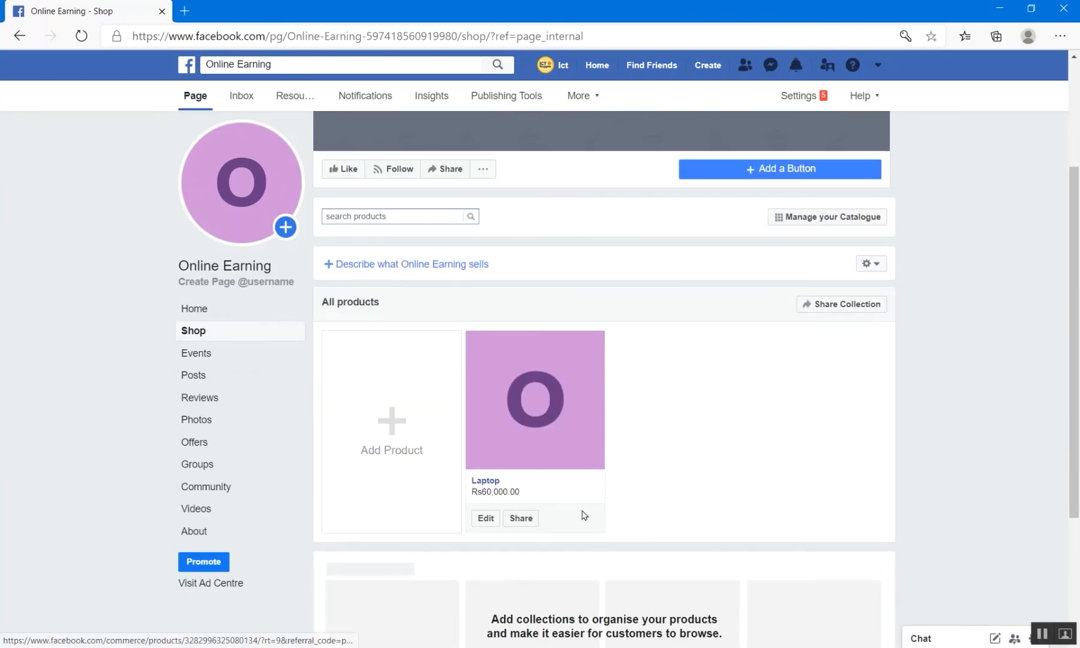
left_click(541, 407)
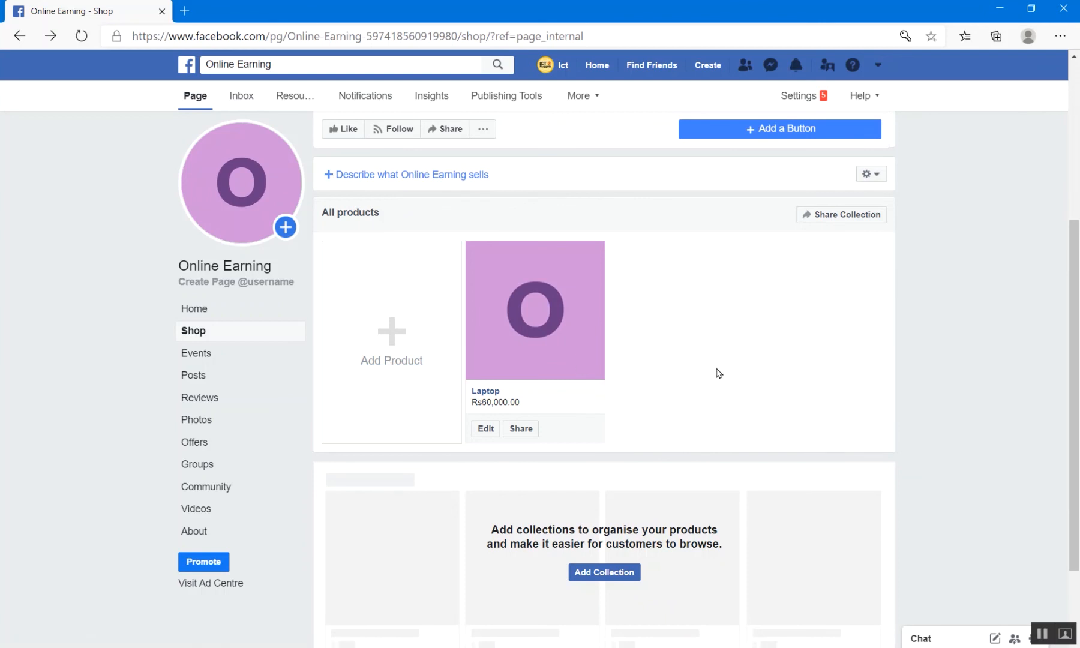
scroll(718, 373, "down", 2)
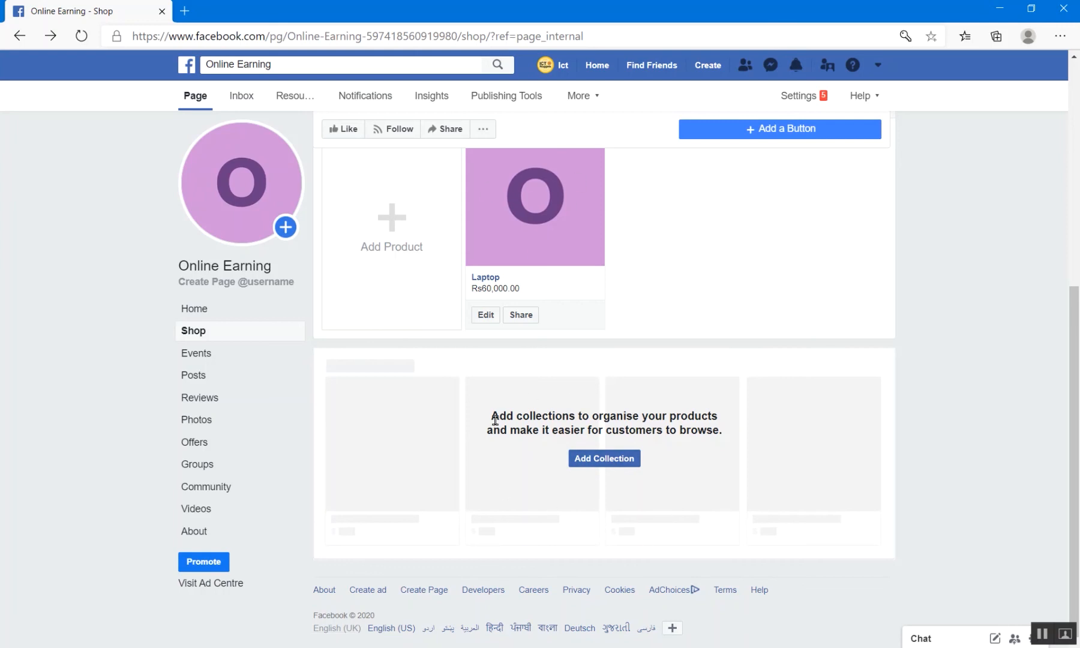
scroll(780, 410, "up", 5)
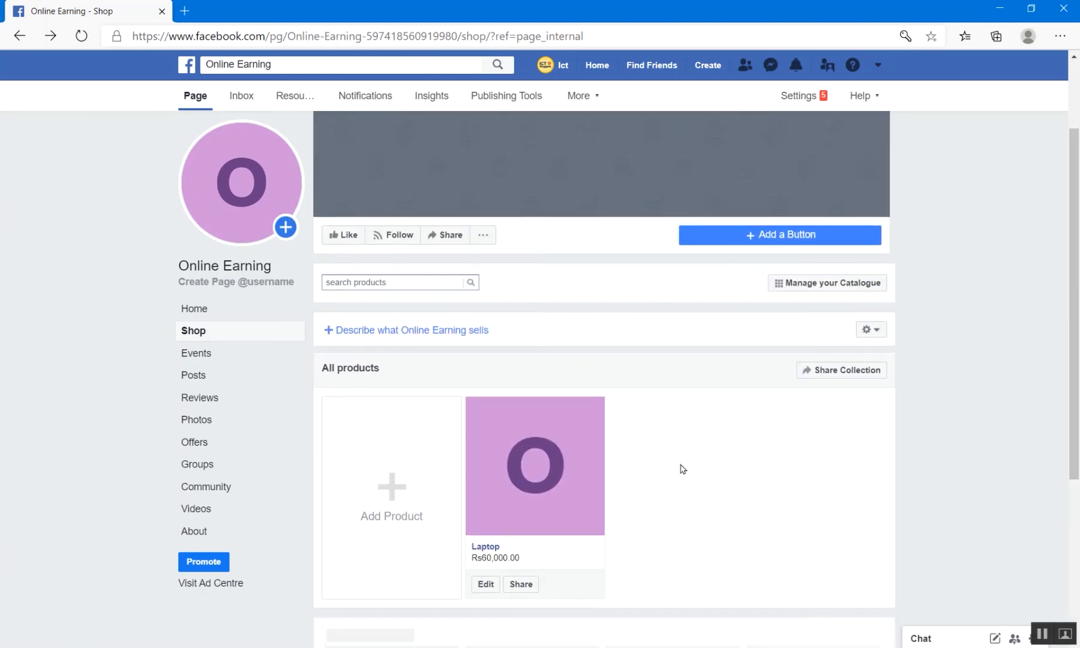